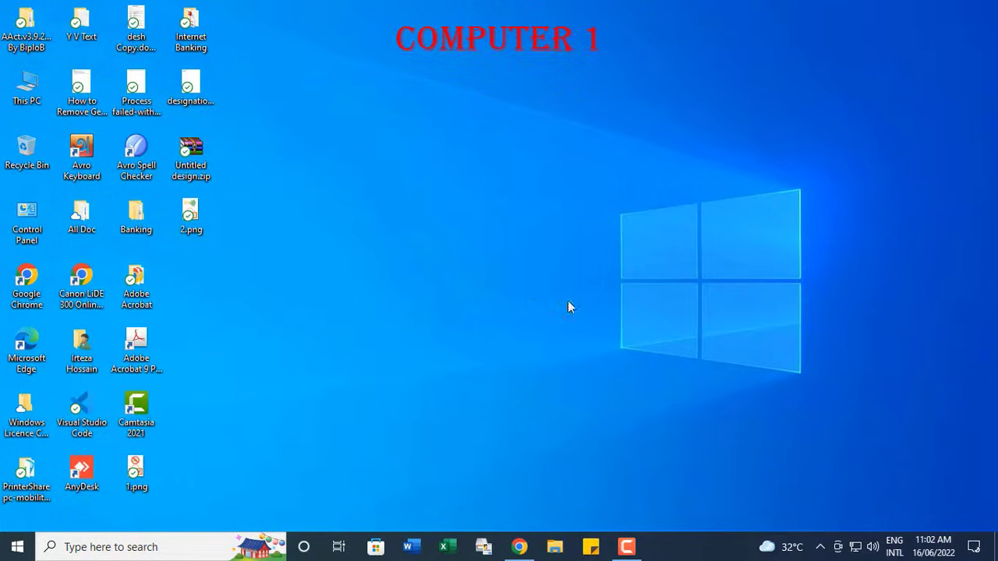
# Step: Open the advanced sharing settings of the Network and Sharing Centre from the Network & Internet settings
pyautogui.rightClick(854, 546)
pyautogui.click(854, 548)
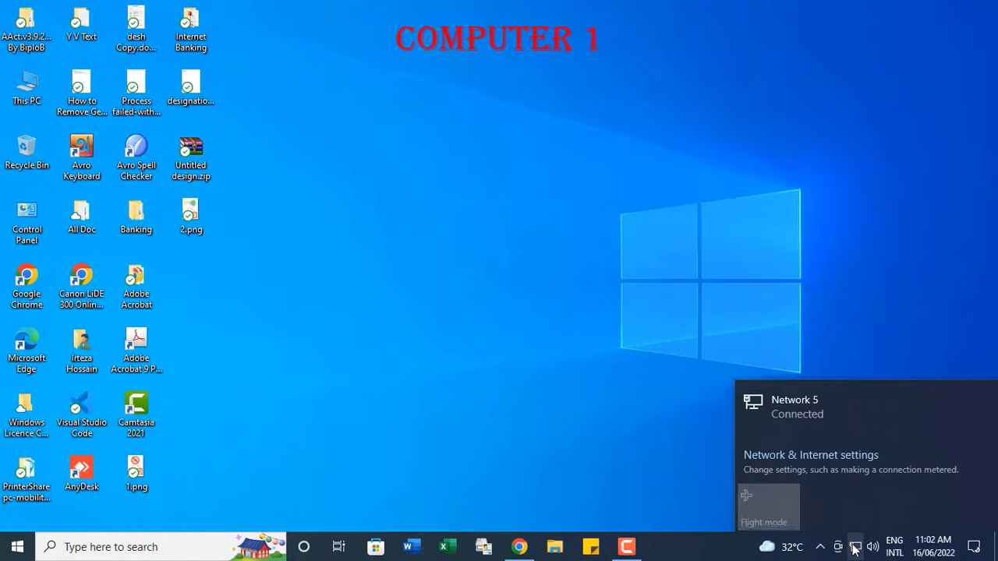
pyautogui.click(815, 463)
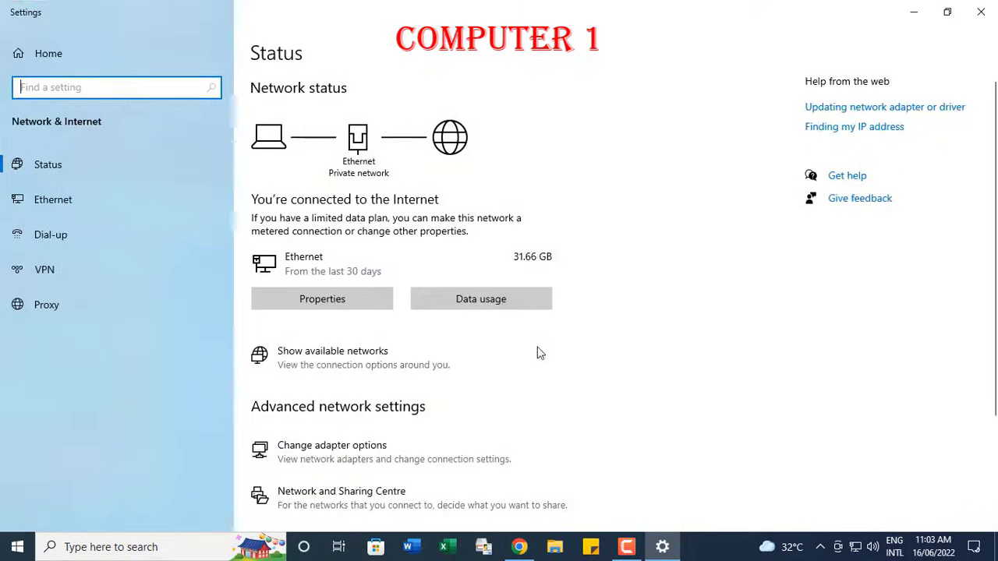
pyautogui.scroll(-3, 538, 353)
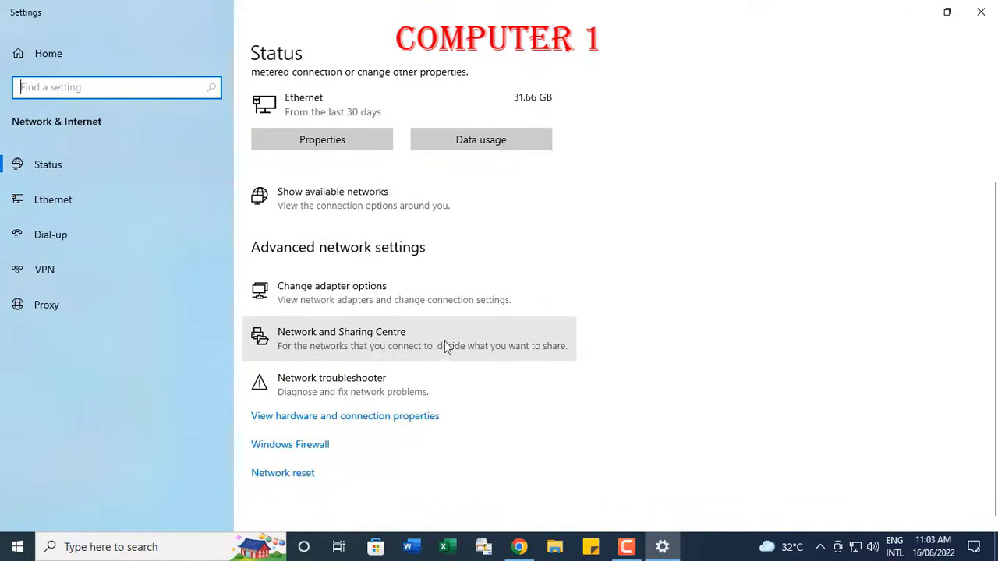
pyautogui.click(429, 343)
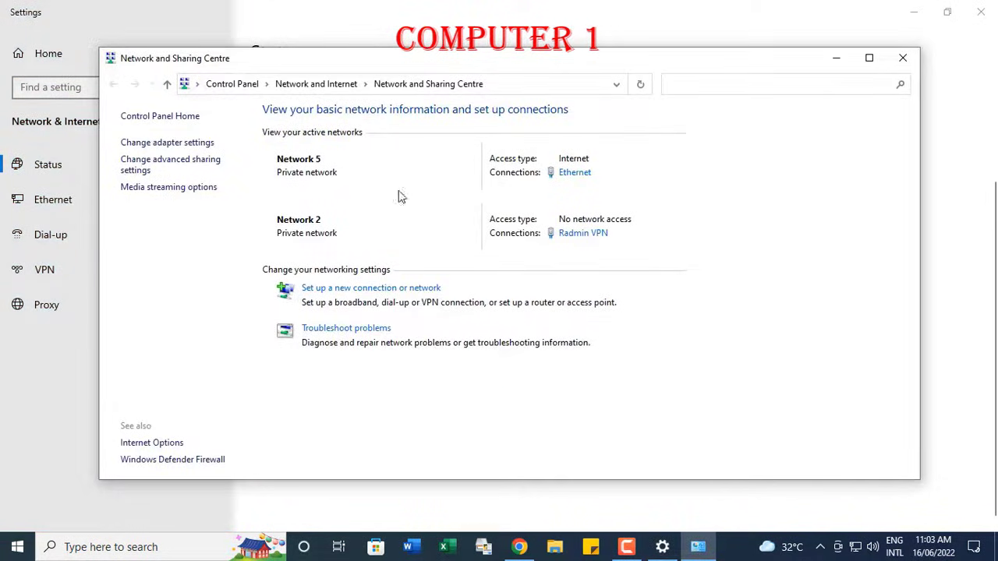
pyautogui.click(198, 165)
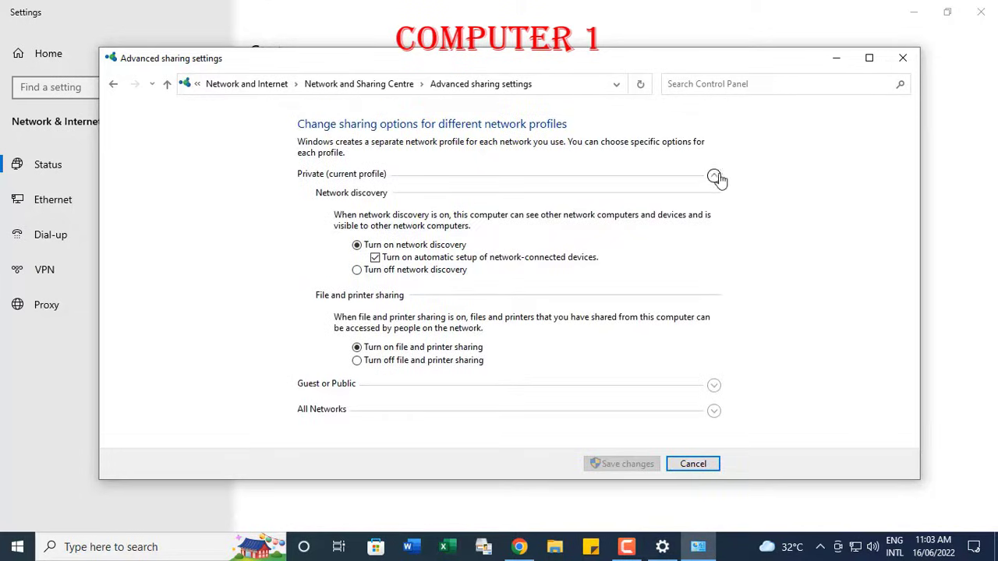
# Step: Check the network discovery and file and printer sharing options for the Private and Guest or Public profiles
pyautogui.click(714, 176)
pyautogui.click(715, 176)
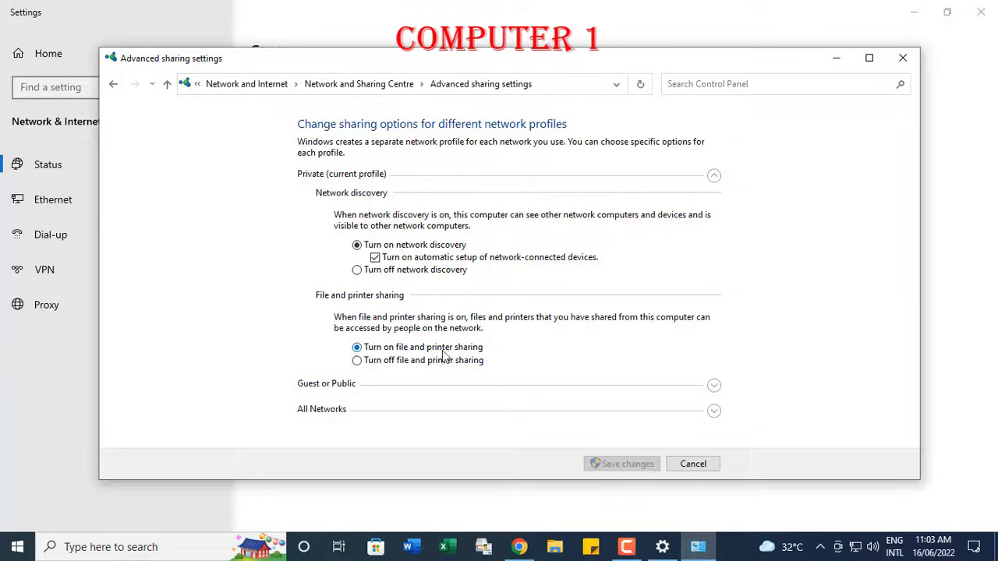
pyautogui.click(714, 176)
pyautogui.click(714, 201)
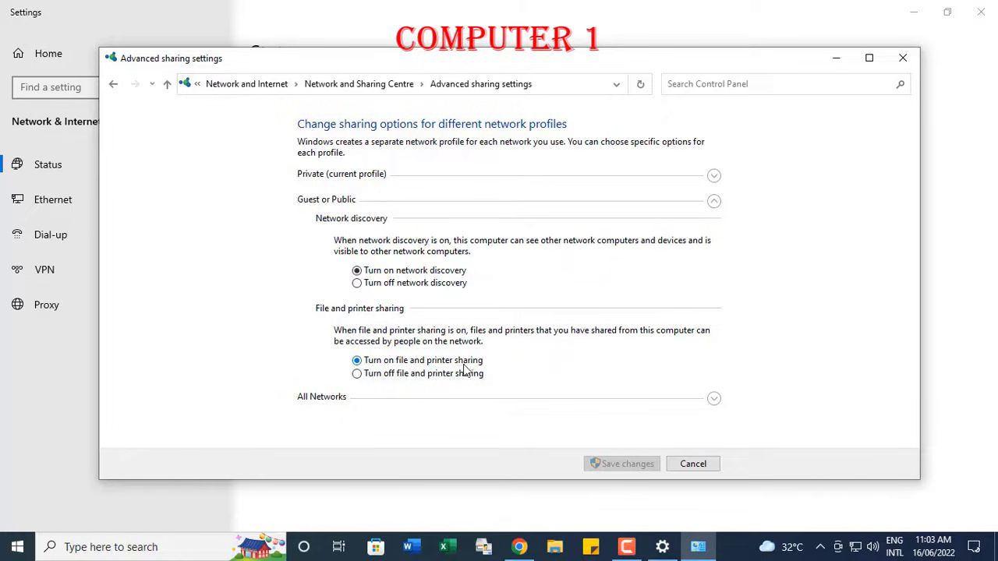
pyautogui.click(714, 201)
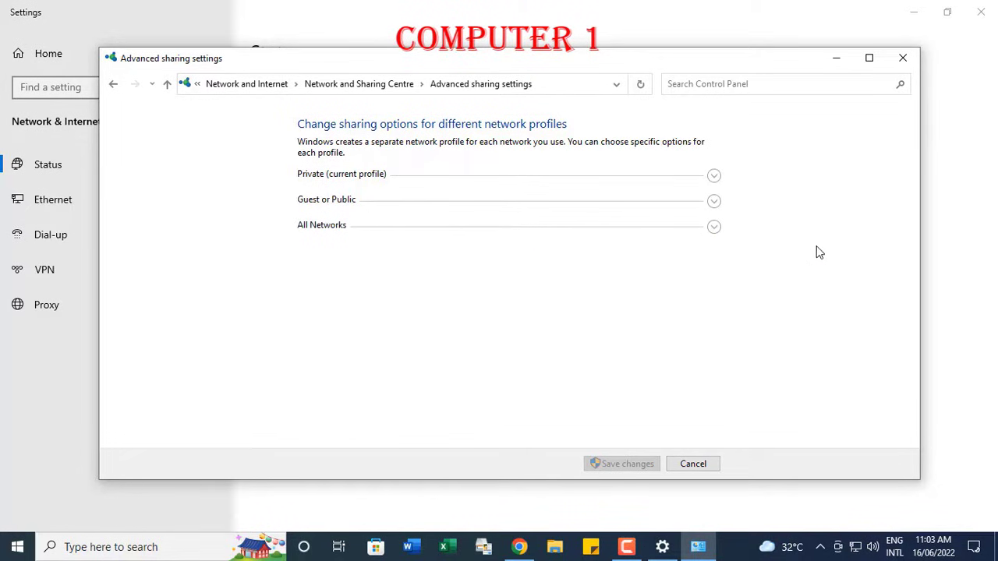
# Step: Check the All Networks options for public folder sharing, encryption and password-protected sharing, and close the network settings without saving
pyautogui.click(715, 227)
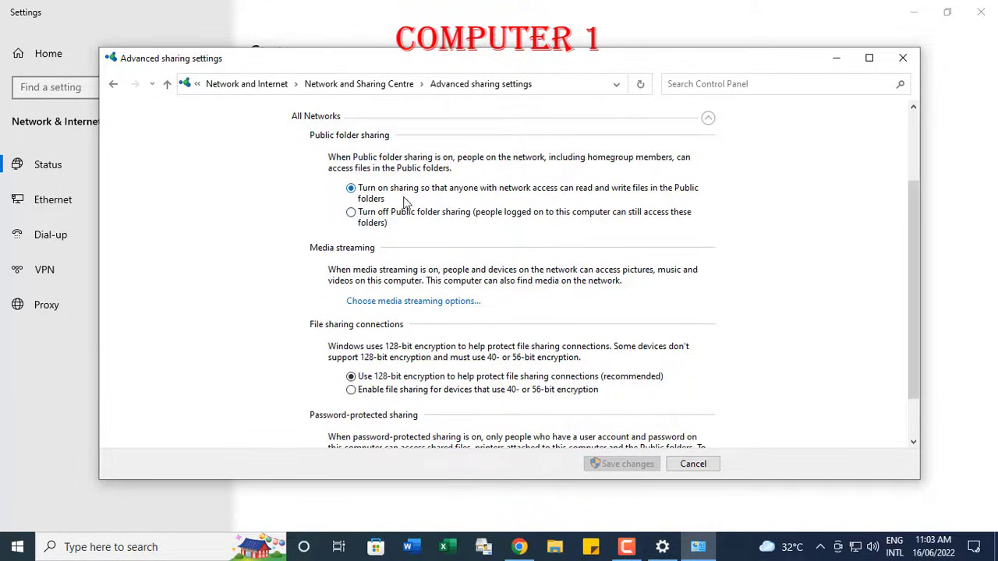
pyautogui.scroll(-2, 460, 209)
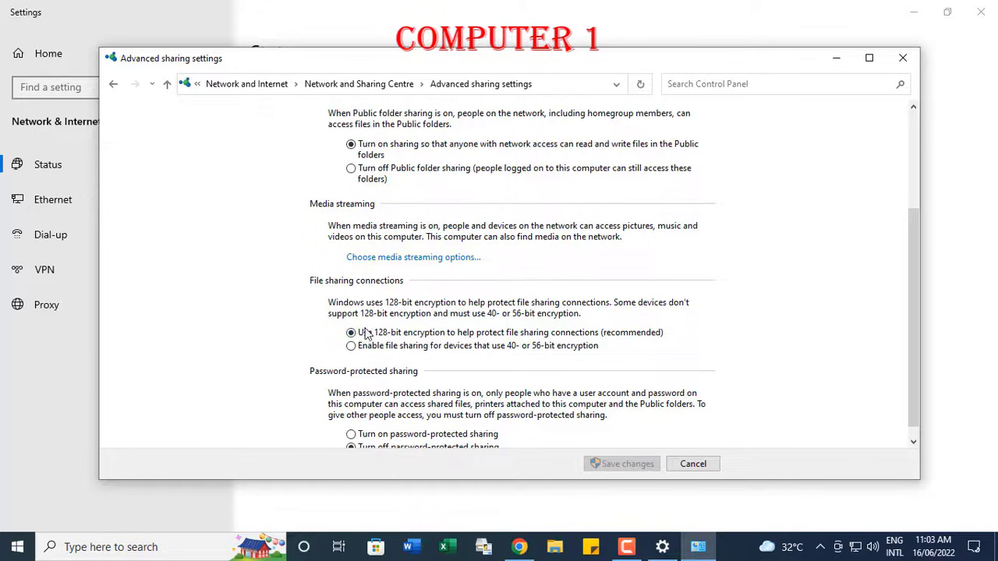
pyautogui.scroll(-1, 468, 337)
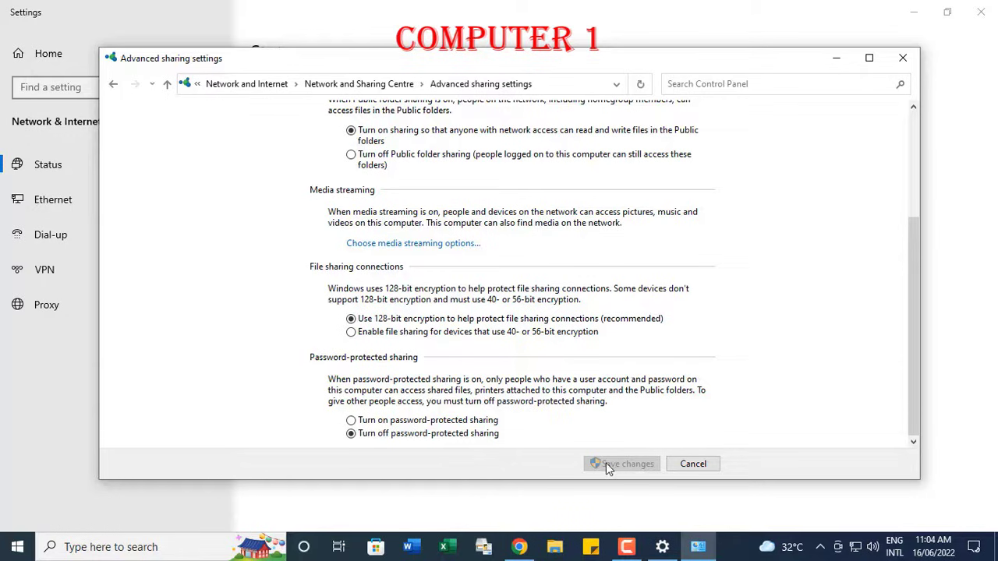
pyautogui.click(701, 465)
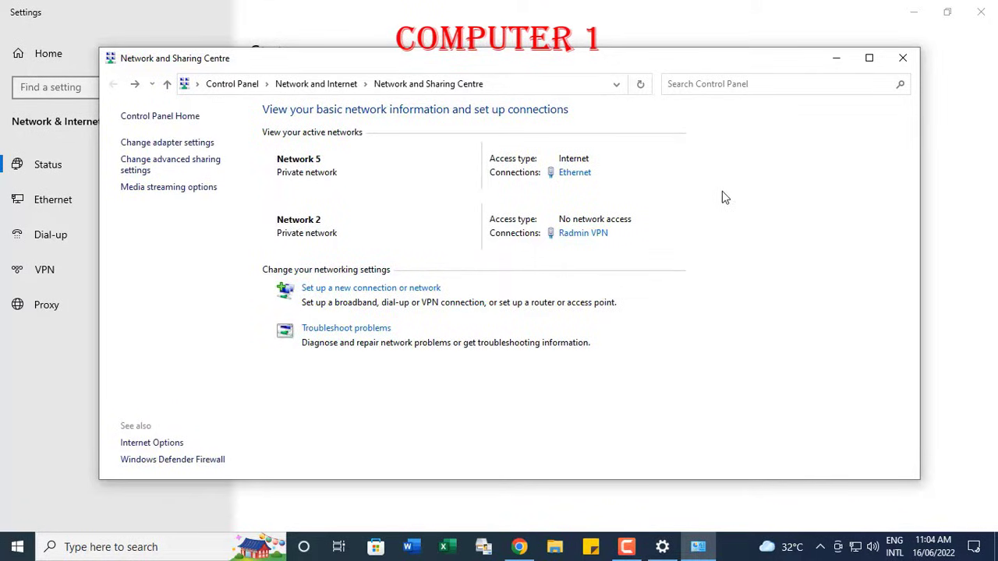
pyautogui.click(903, 58)
pyautogui.click(980, 11)
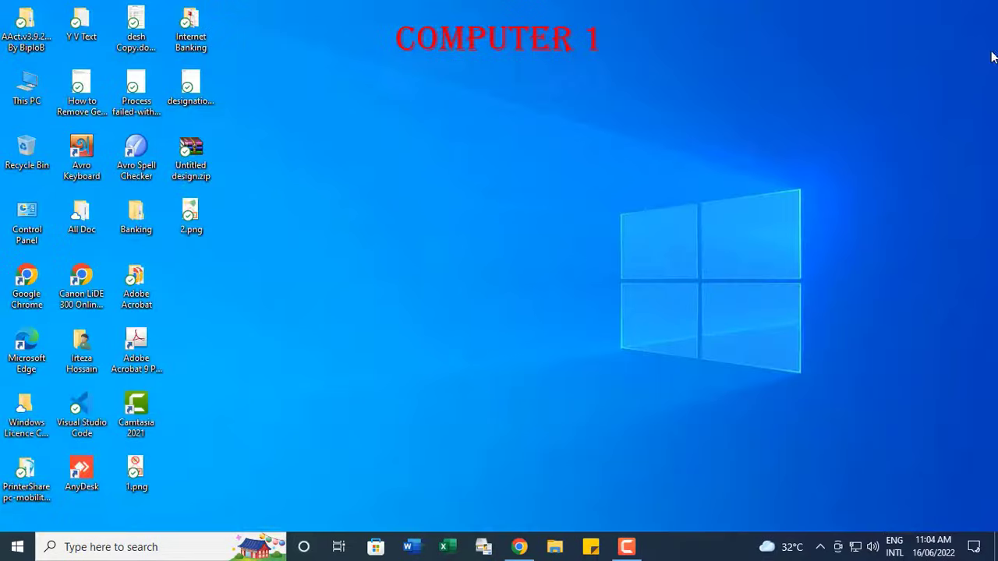
# Step: Open Devices and Printers from the Hardware and Sound category of Control Panel
pyautogui.doubleClick(26, 227)
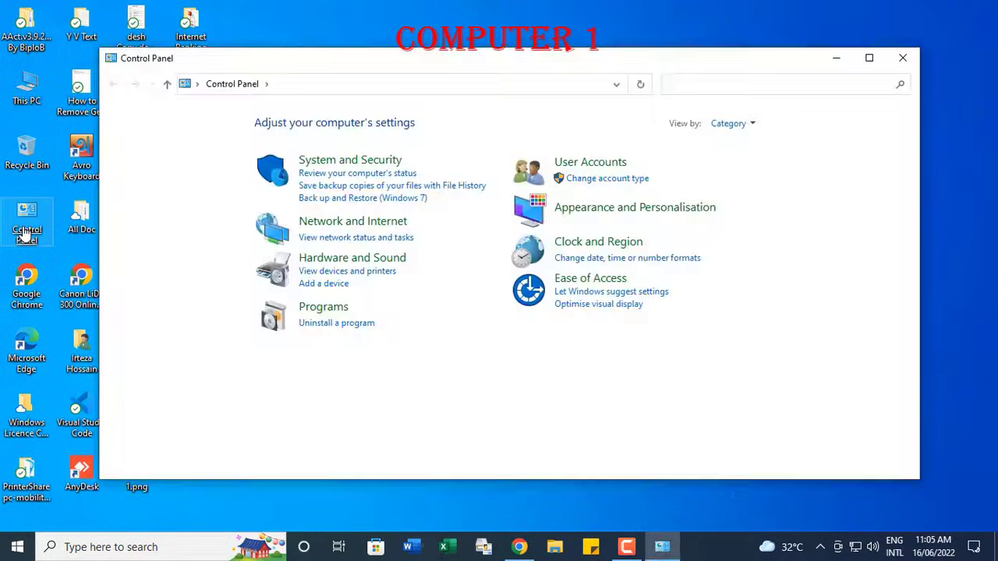
pyautogui.click(371, 266)
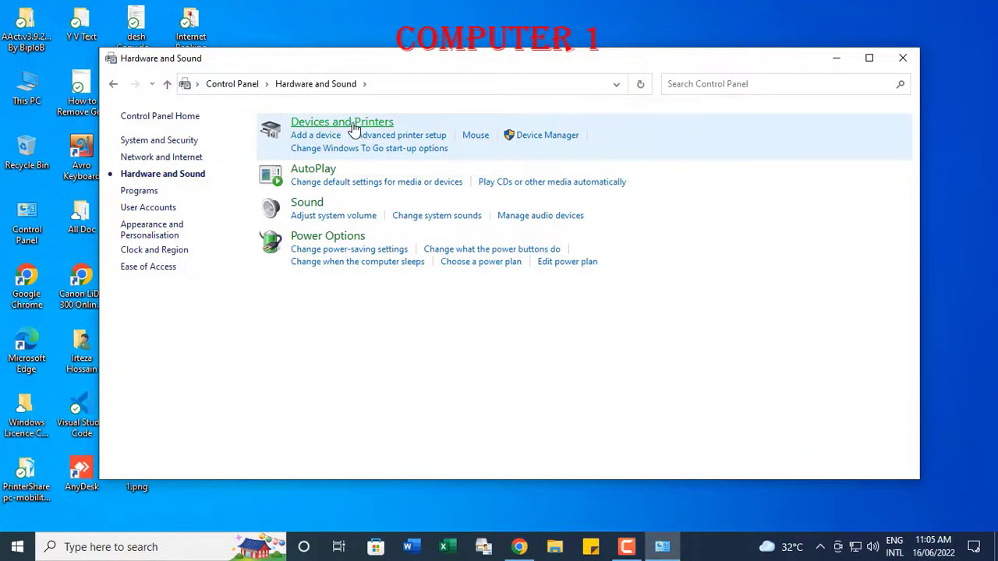
pyautogui.click(350, 126)
pyautogui.scroll(-1, 417, 205)
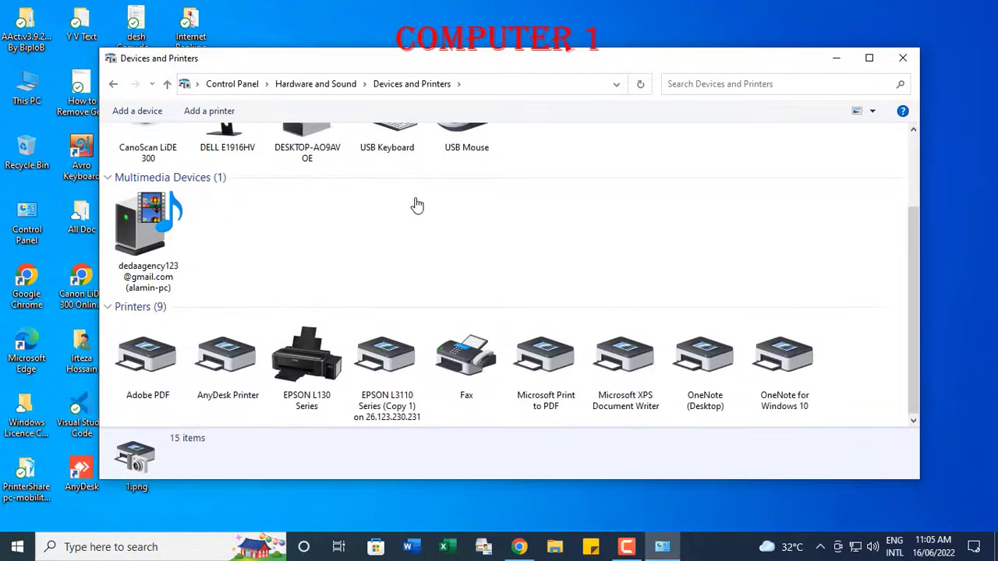
# Step: Share the EPSON L130 Series printer under the share name EPSON L130 Series, and close Devices and Printers
pyautogui.click(301, 406)
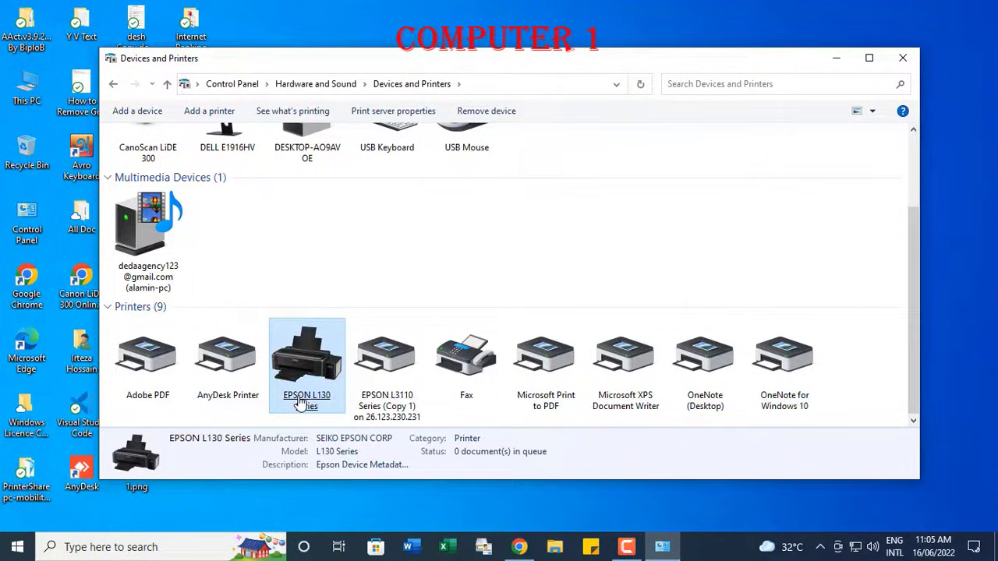
pyautogui.rightClick(301, 402)
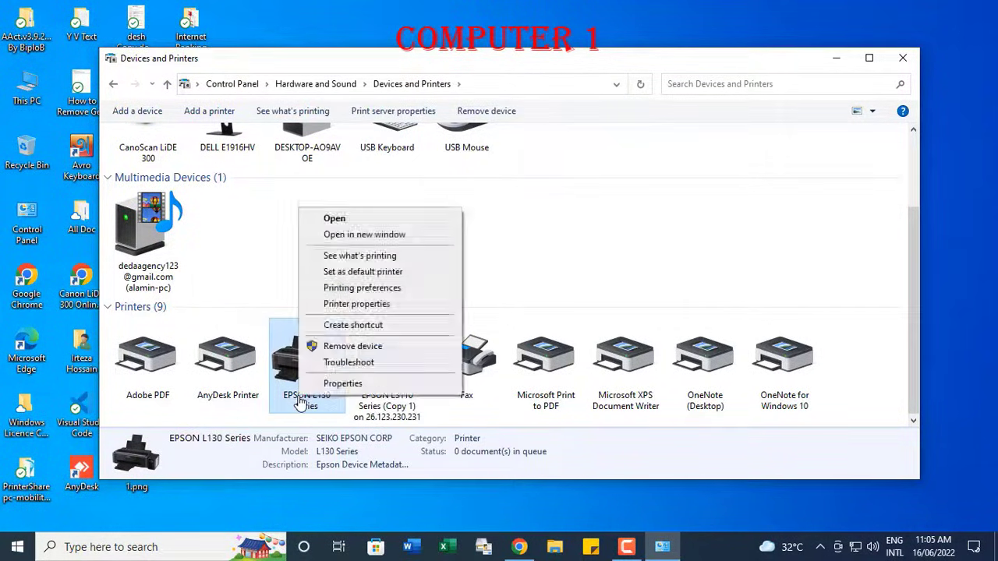
pyautogui.click(394, 308)
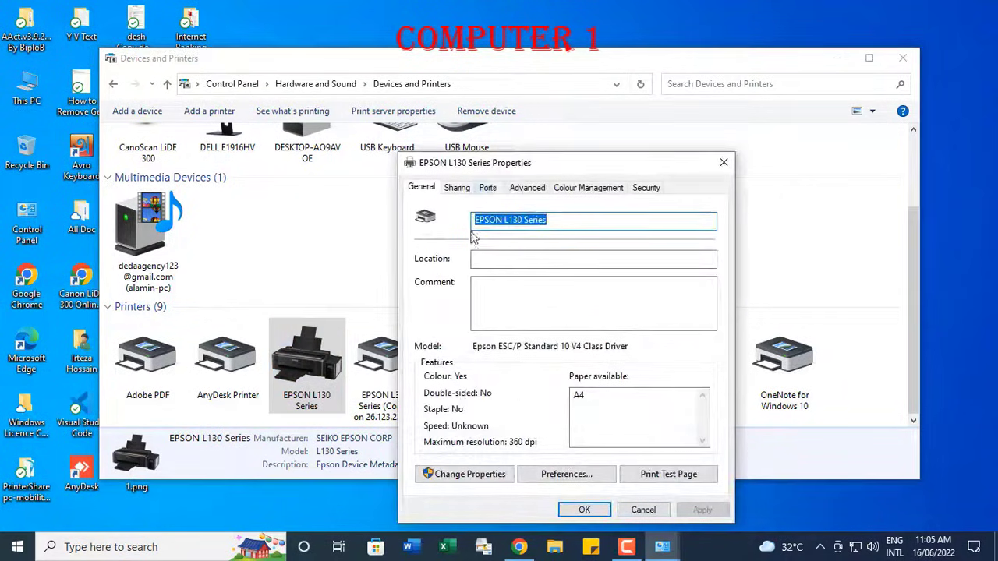
pyautogui.moveTo(544, 163); pyautogui.dragTo(515, 89)
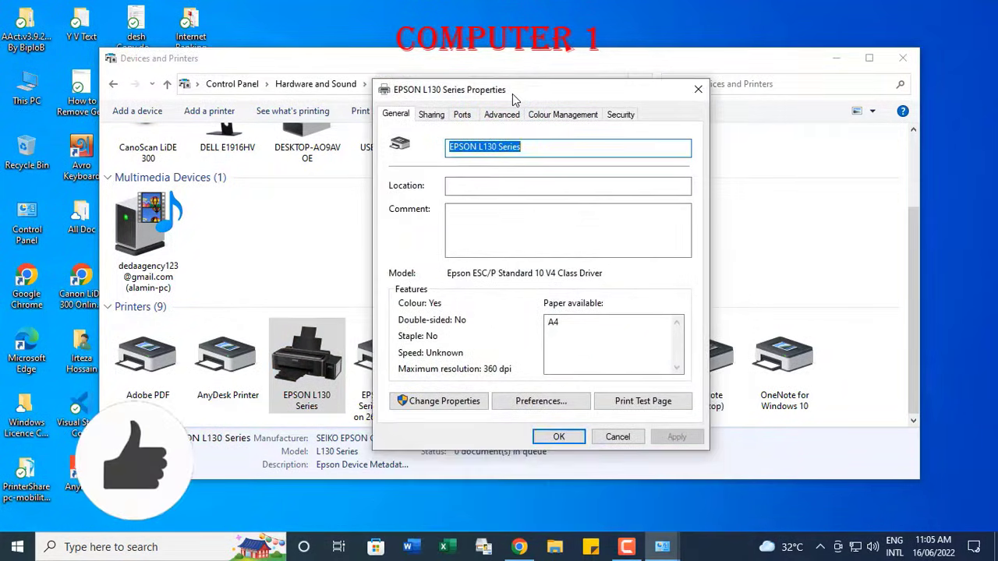
pyautogui.click(431, 115)
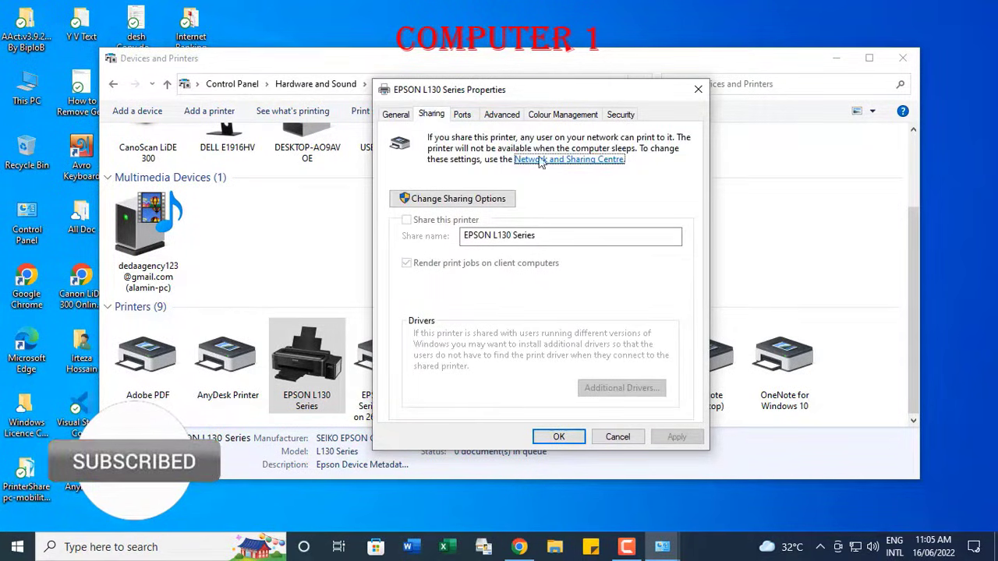
pyautogui.click(472, 205)
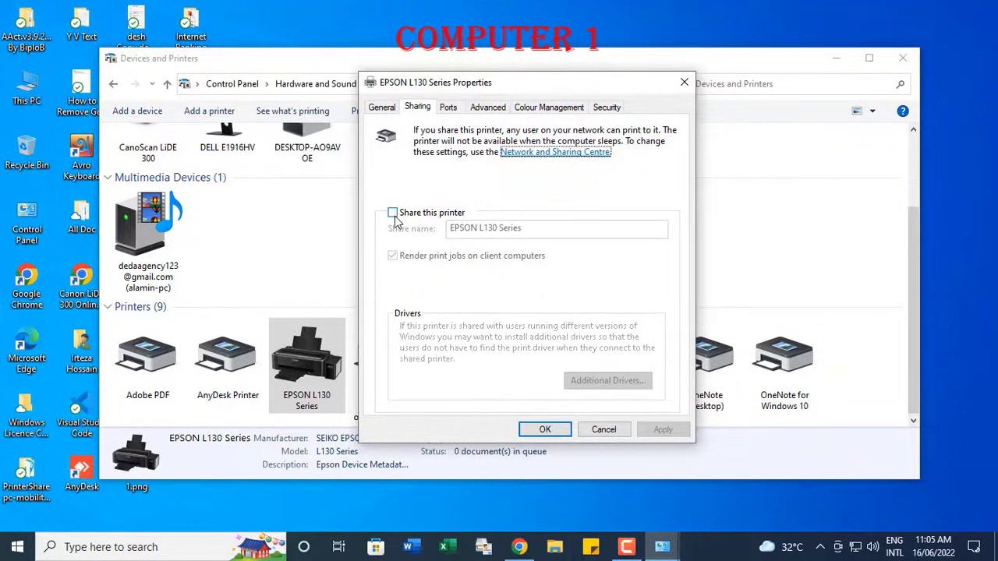
pyautogui.click(392, 213)
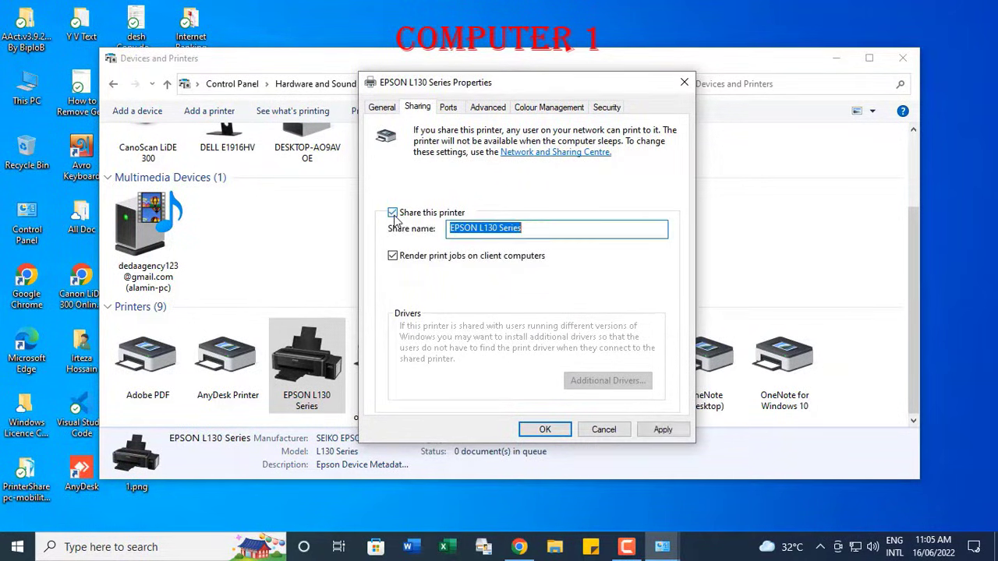
pyautogui.click(661, 431)
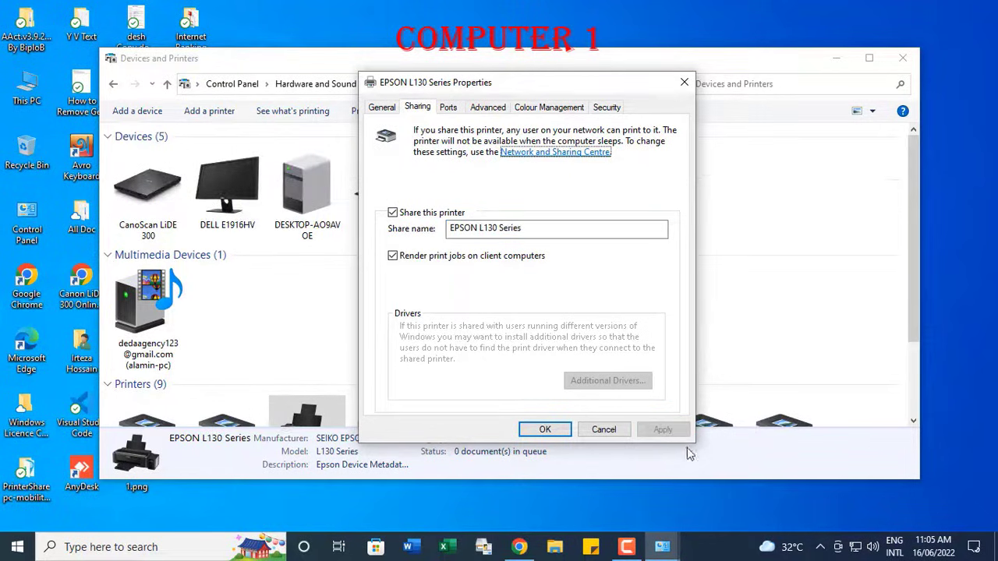
pyautogui.click(546, 431)
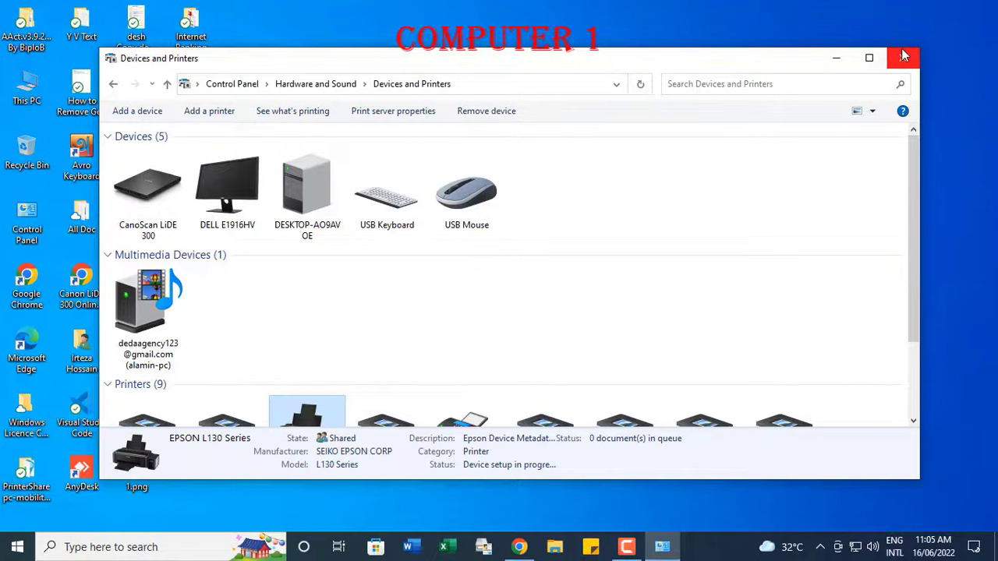
pyautogui.scroll(-2, 577, 237)
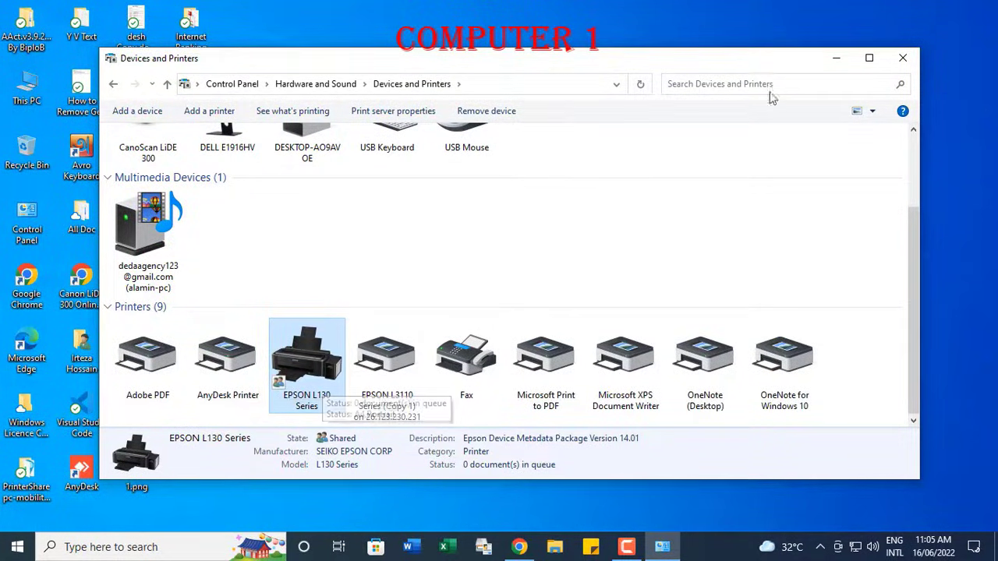
pyautogui.click(903, 59)
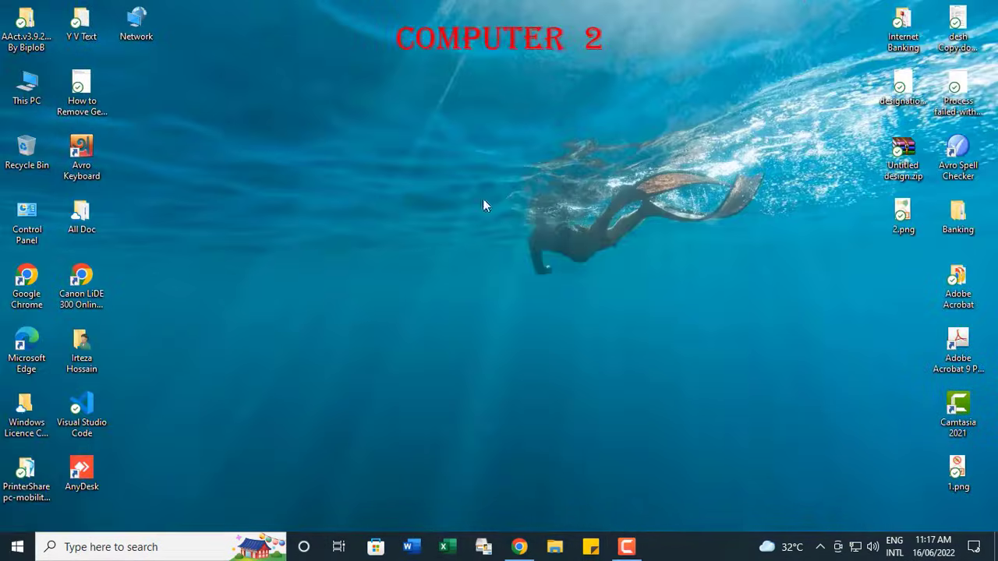
# Step: On the second computer, connect to the EPSON L130 Series printer shared by DESKTOP-AO9AVOE in Network, and close the window
pyautogui.moveTo(353, 160); pyautogui.dragTo(308, 131)
pyautogui.doubleClick(139, 33)
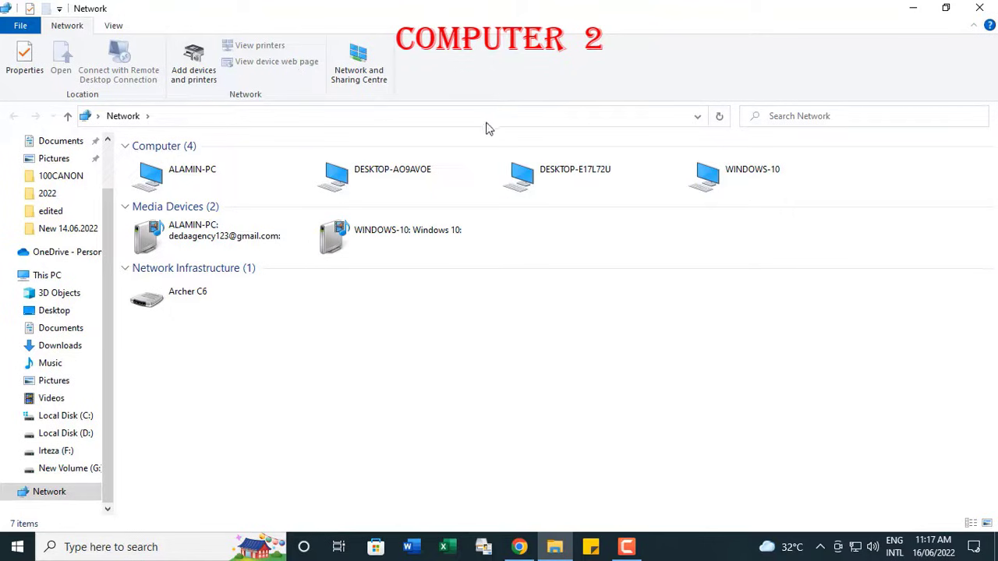
pyautogui.click(385, 178)
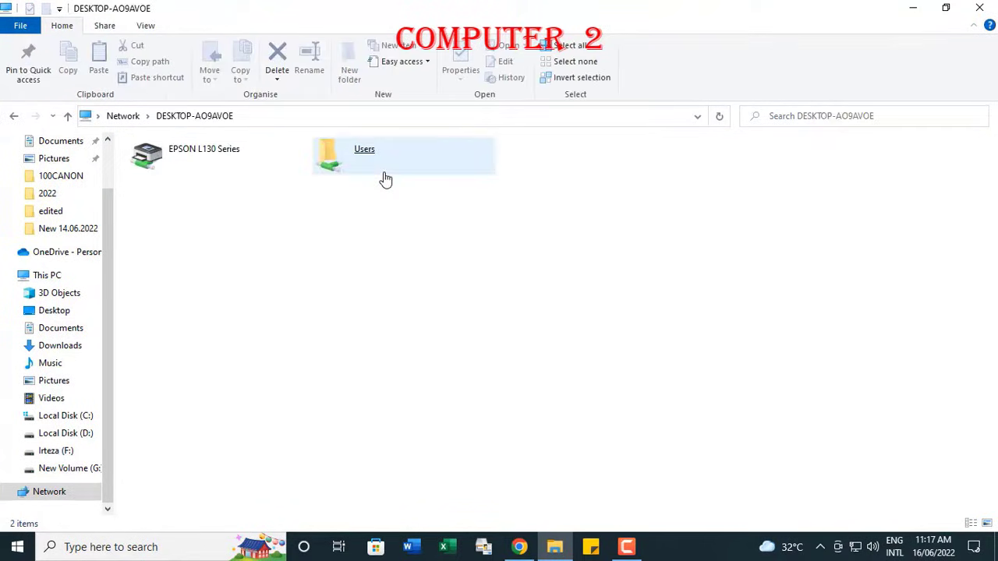
pyautogui.click(212, 165)
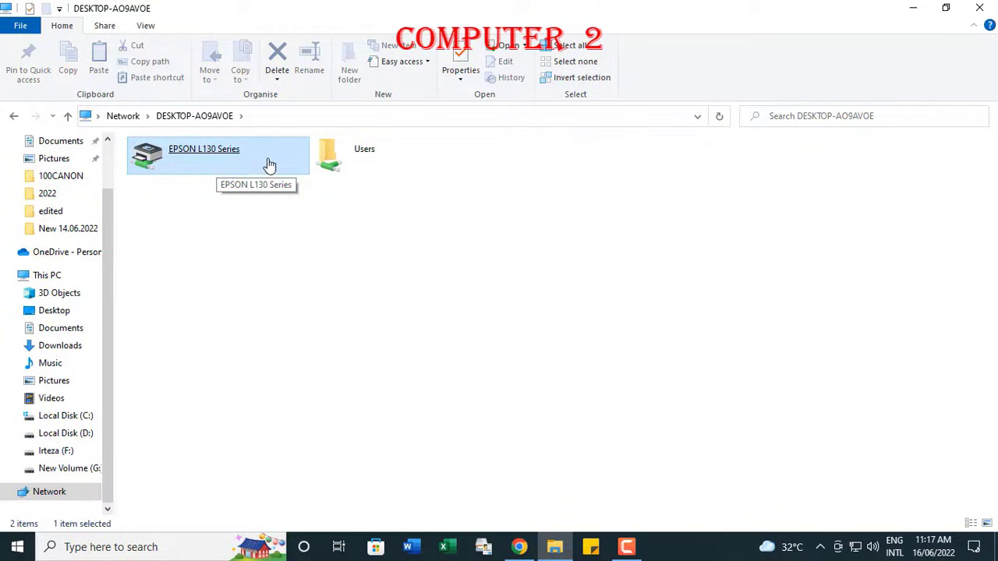
pyautogui.rightClick(224, 162)
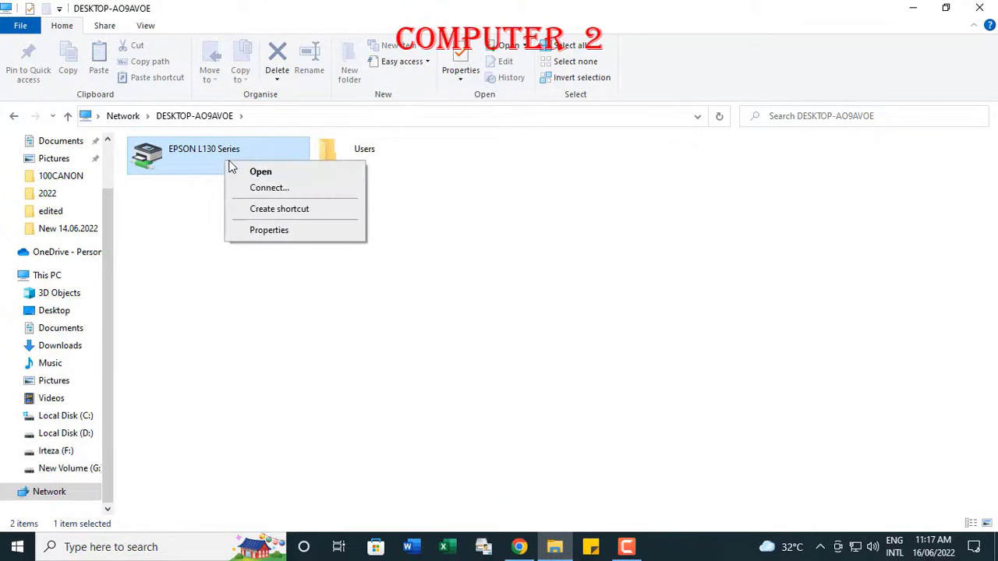
pyautogui.click(257, 190)
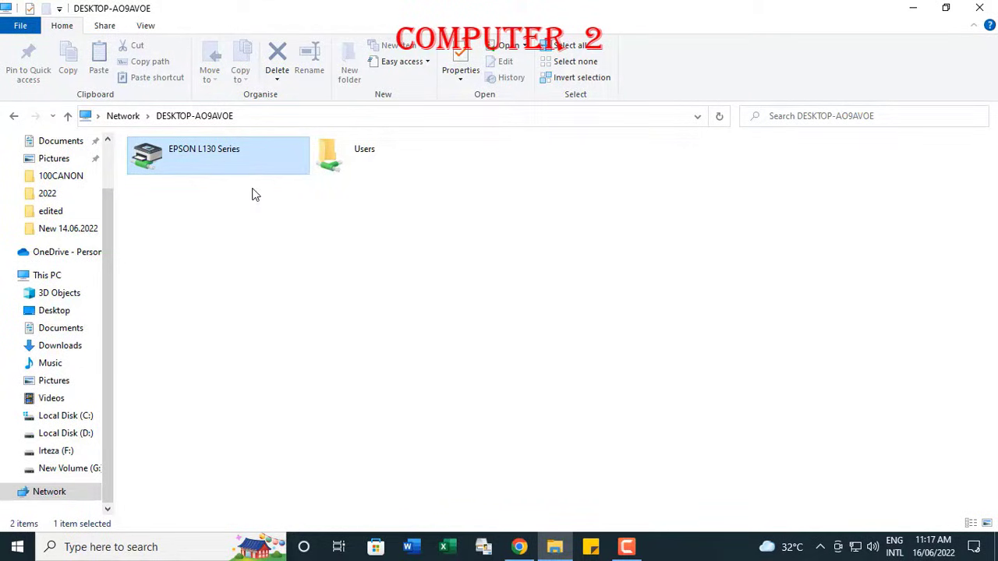
pyautogui.click(979, 8)
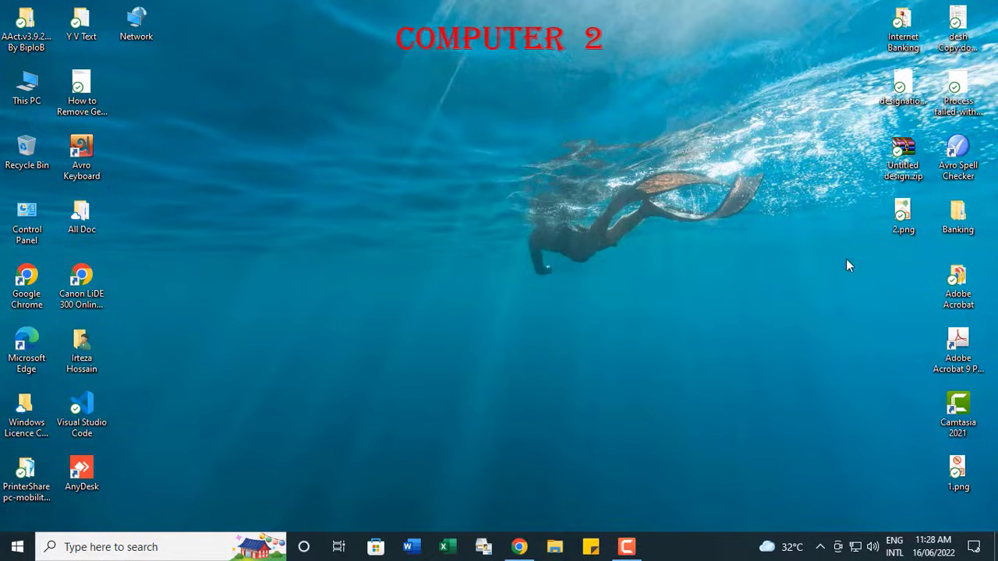
# Step: Open the image 2.png for printing and choose EPSON L130 Series as the printer
pyautogui.doubleClick(904, 218)
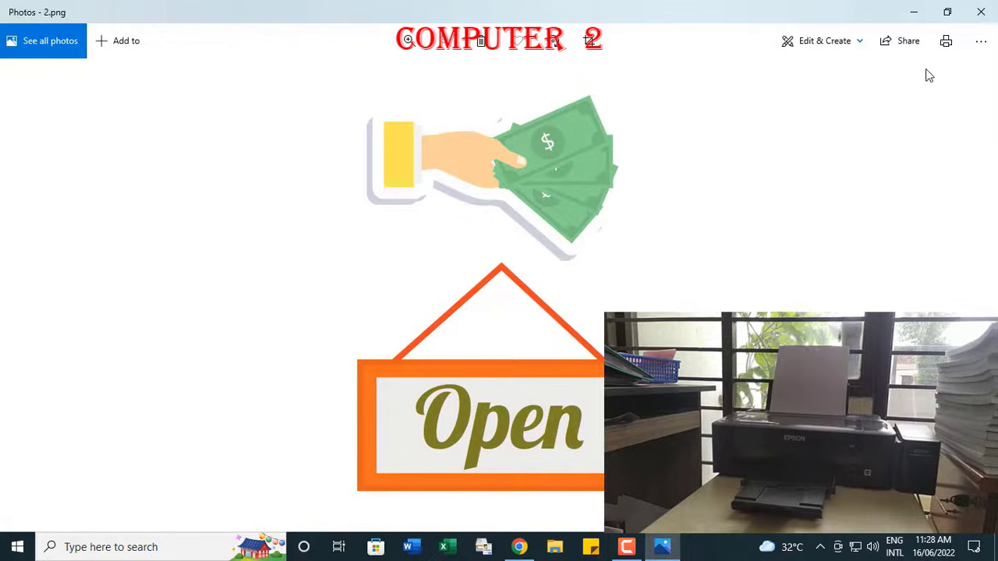
pyautogui.click(946, 41)
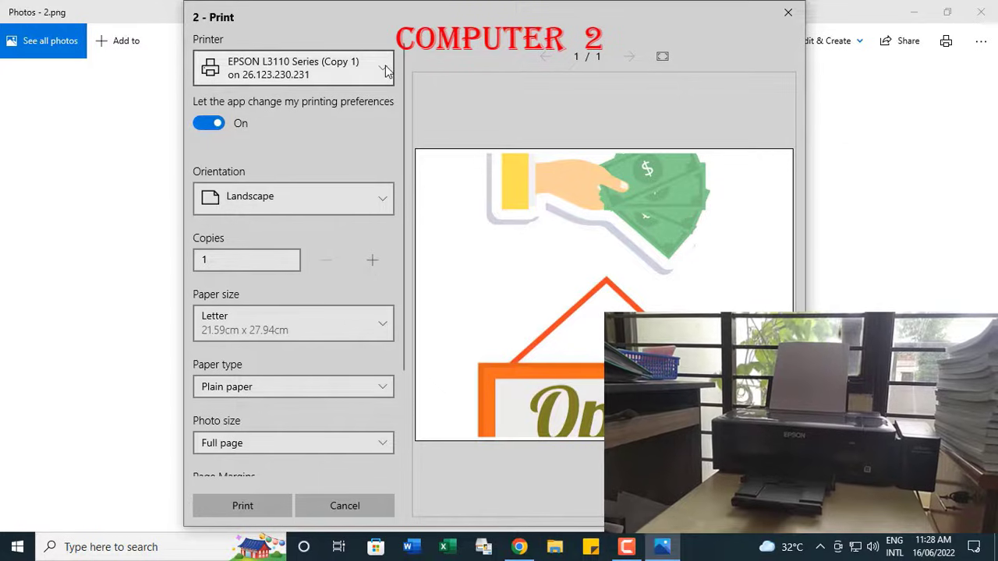
pyautogui.click(386, 70)
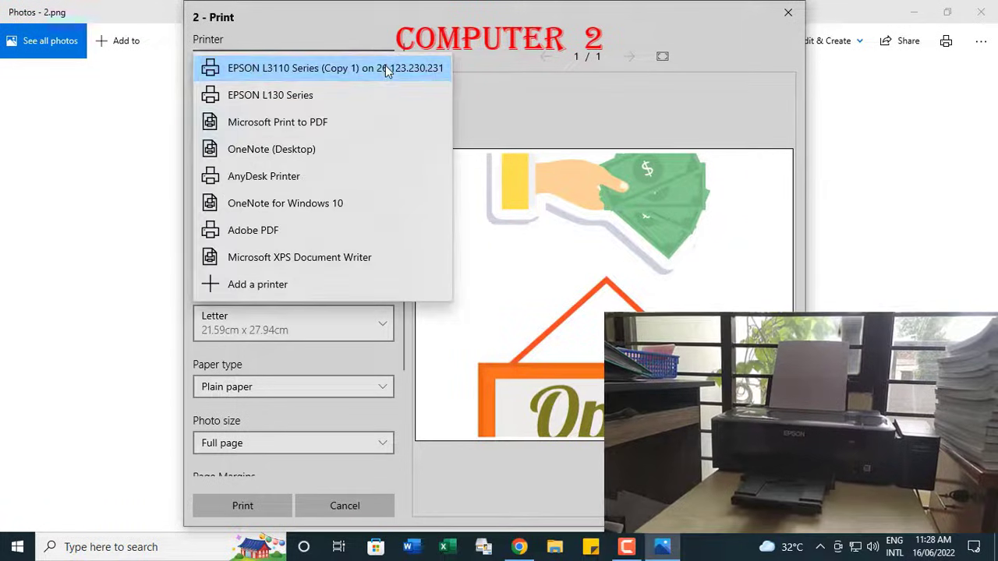
pyautogui.click(330, 98)
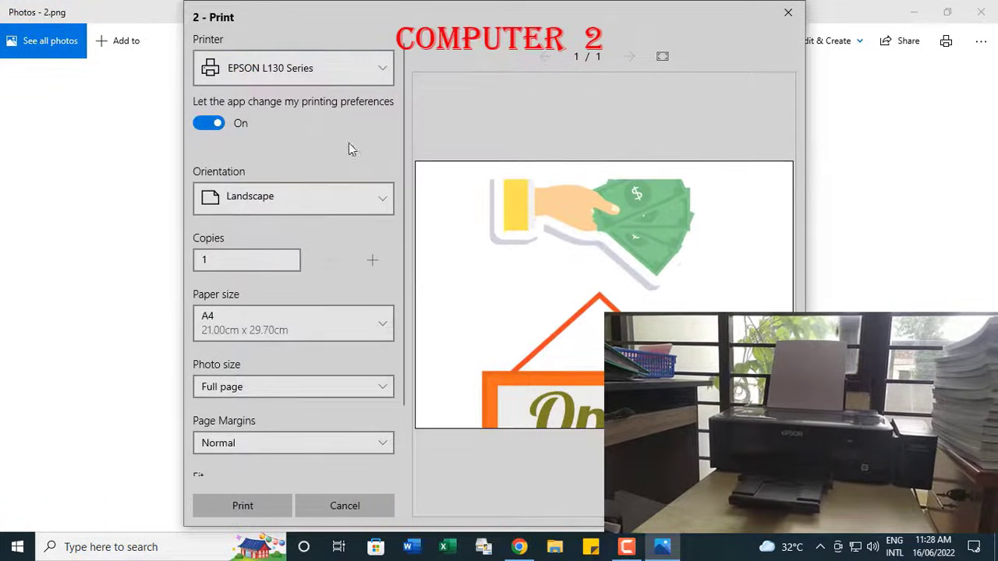
# Step: Set the page orientation to Portrait and print the image
pyautogui.click(383, 196)
pyautogui.click(315, 156)
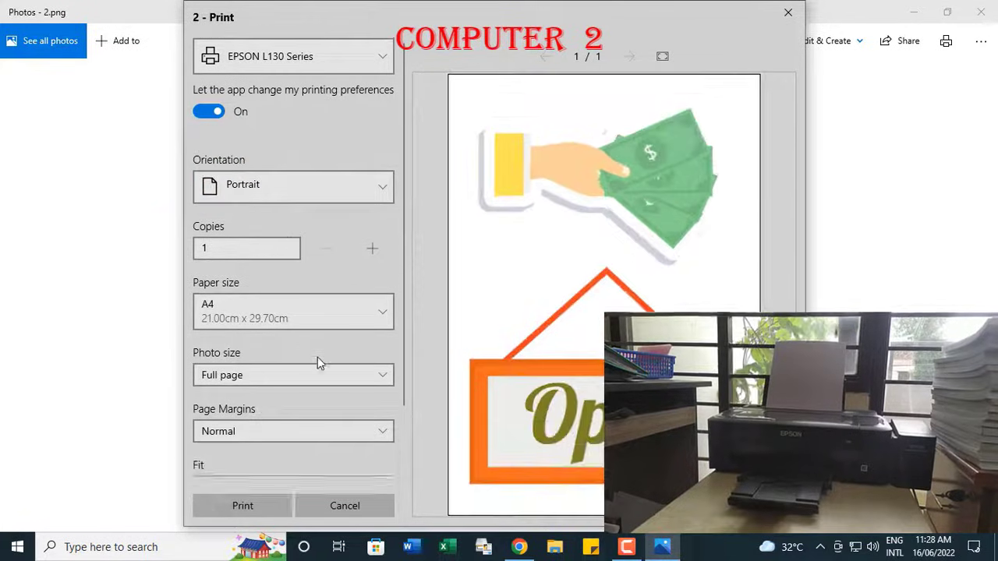
pyautogui.scroll(-2, 319, 390)
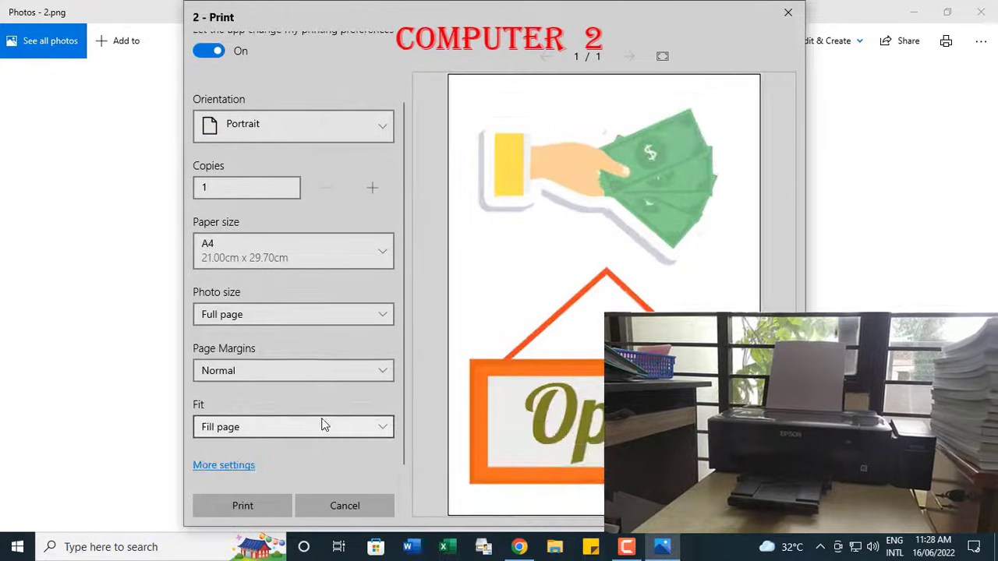
pyautogui.click(262, 500)
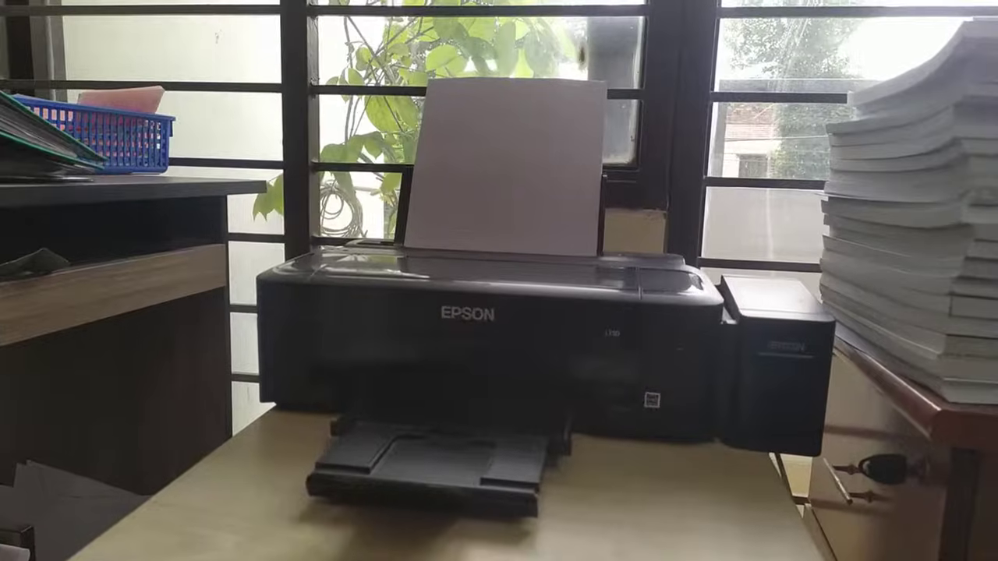